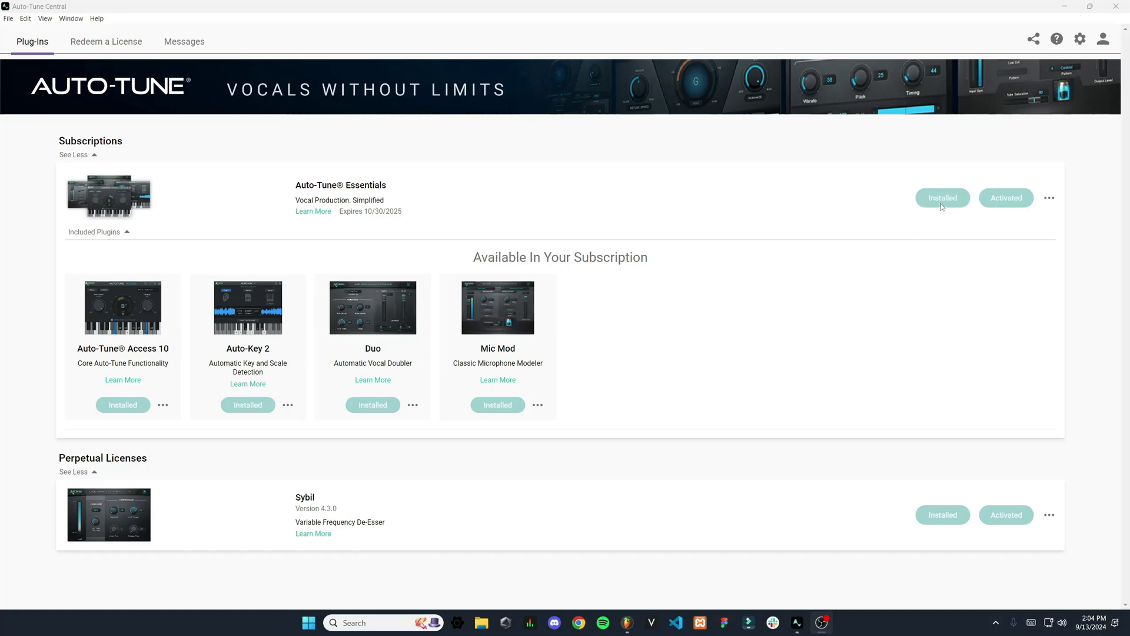
# - Minimize Auto-Tune Central and open FL Studio's Plugin Manager from the Options menu
pyautogui.click(940, 204)
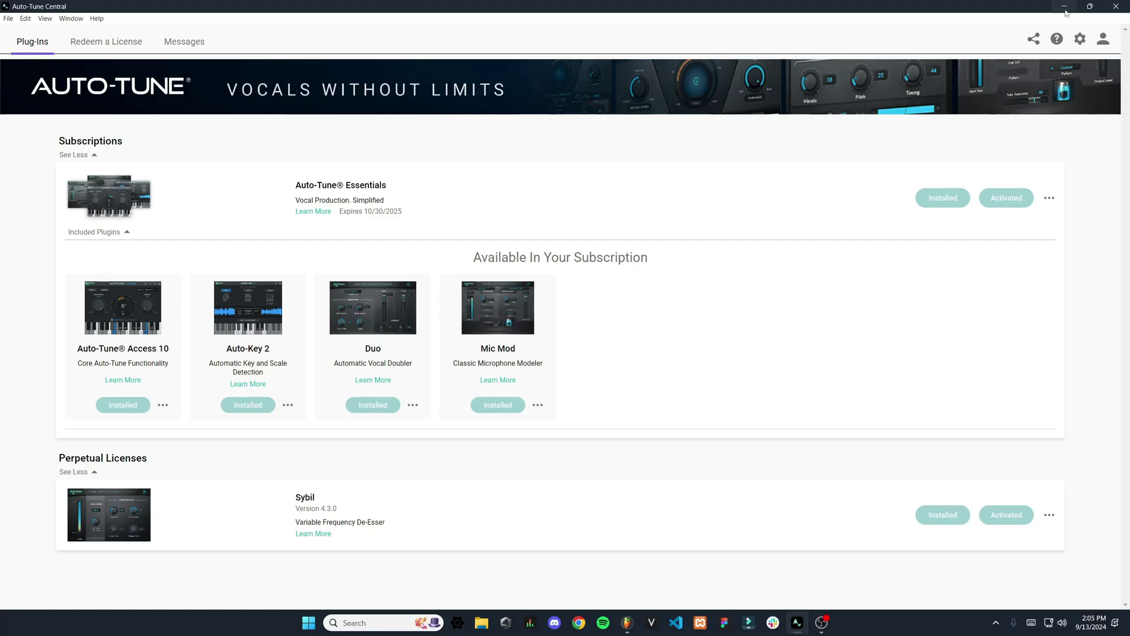
pyautogui.click(1065, 7)
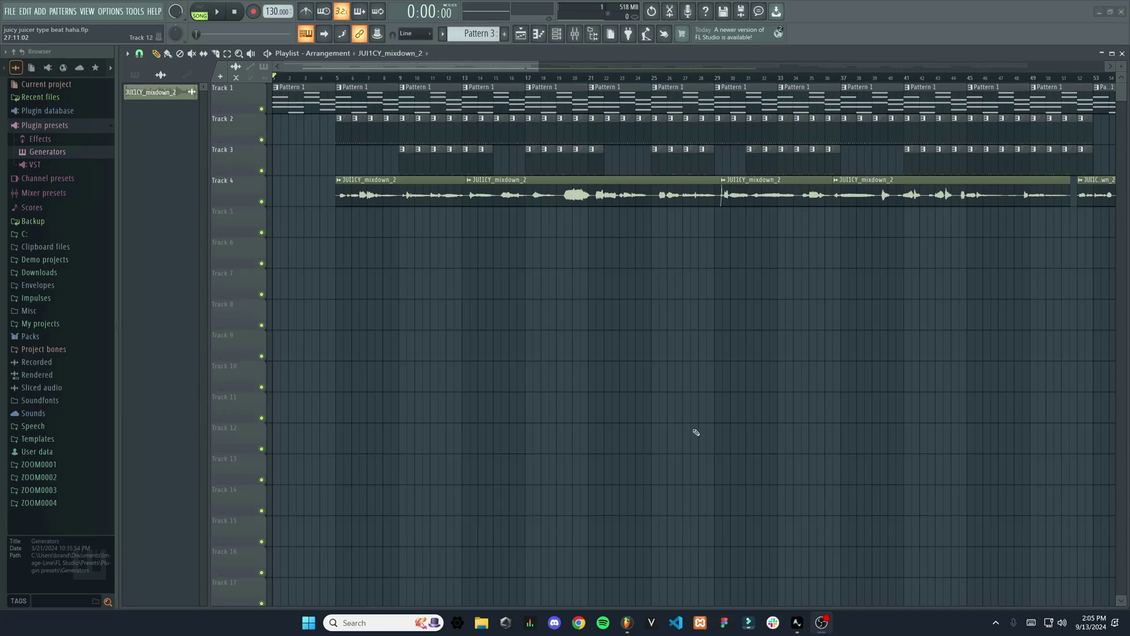
pyautogui.click(110, 12)
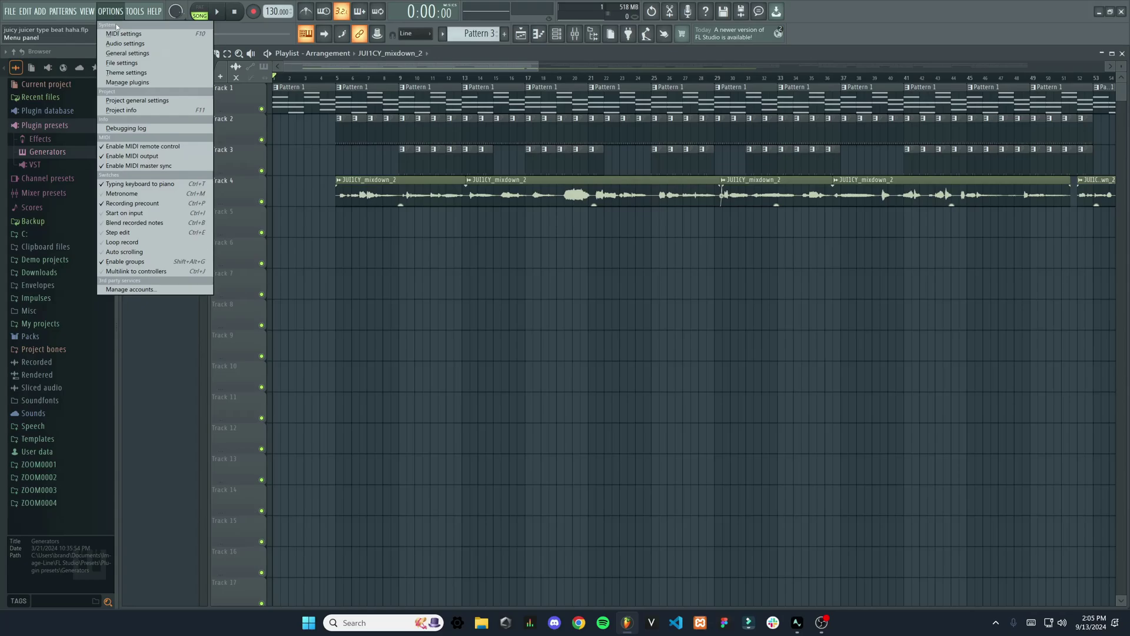
pyautogui.click(129, 82)
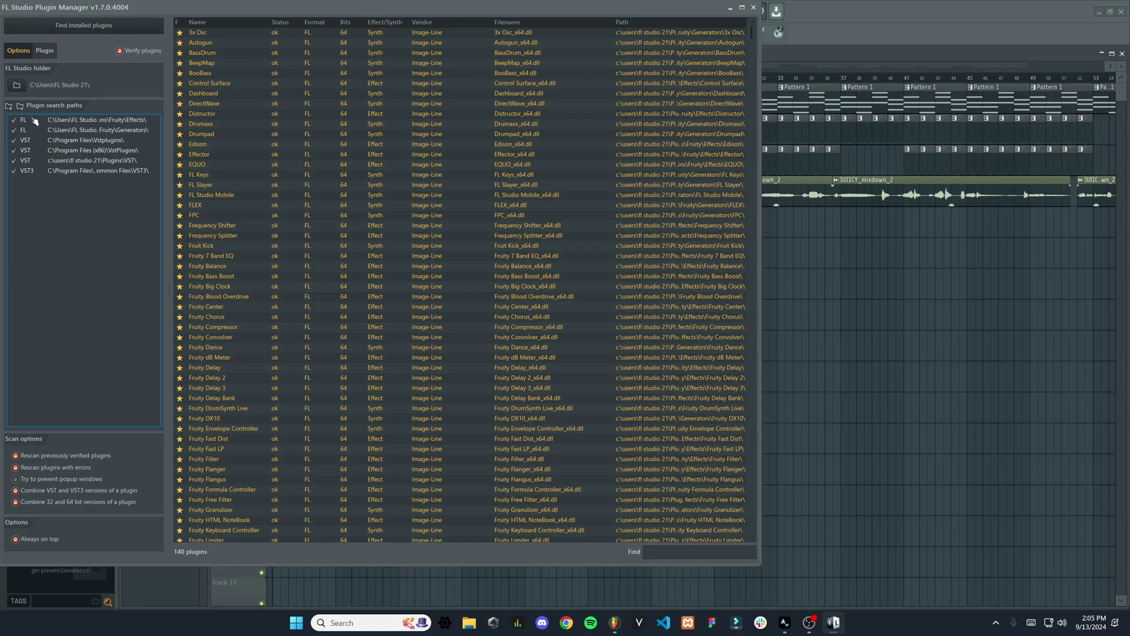
# - Run Find installed plugins, confirm the Antares Auto-Tune Access and Auto-Key 2 entries, then close the manager
pyautogui.click(10, 107)
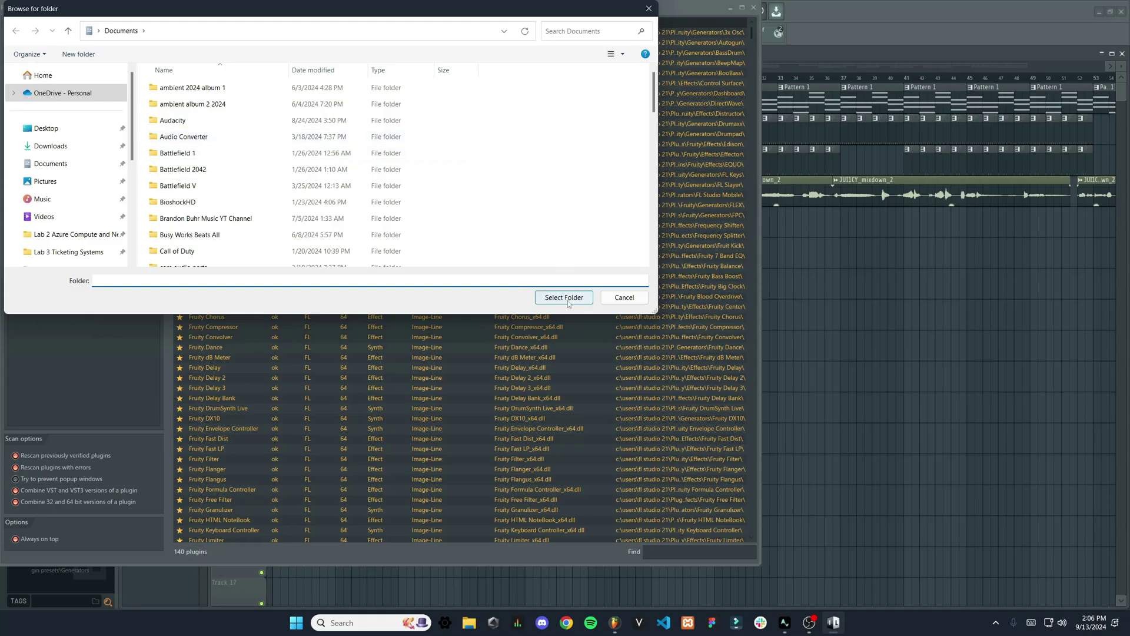
pyautogui.click(622, 298)
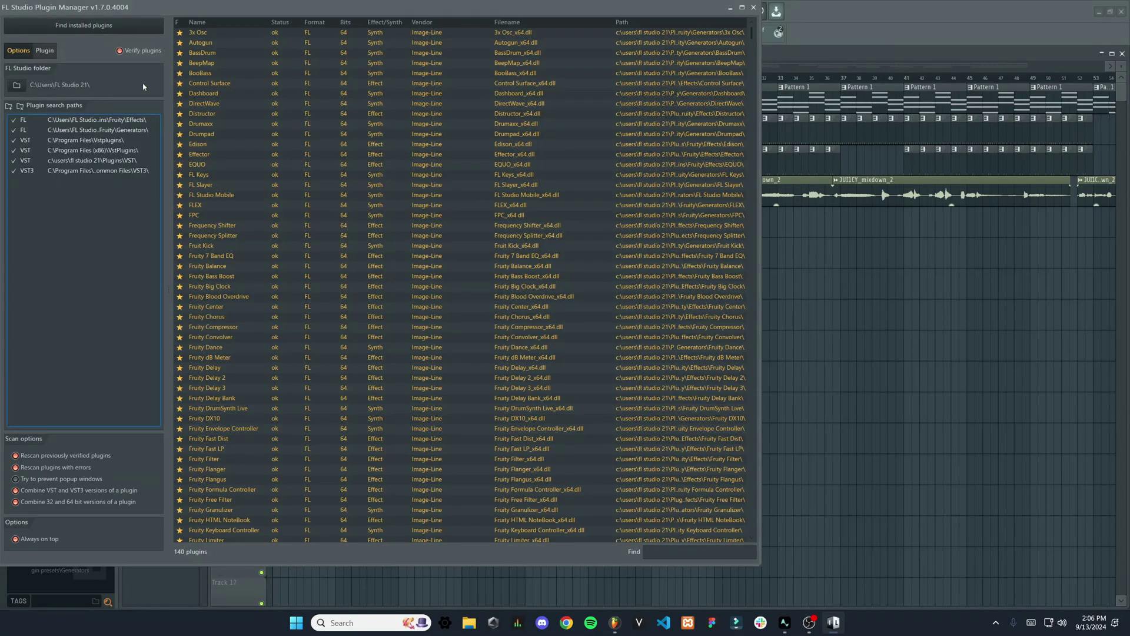
pyautogui.click(138, 25)
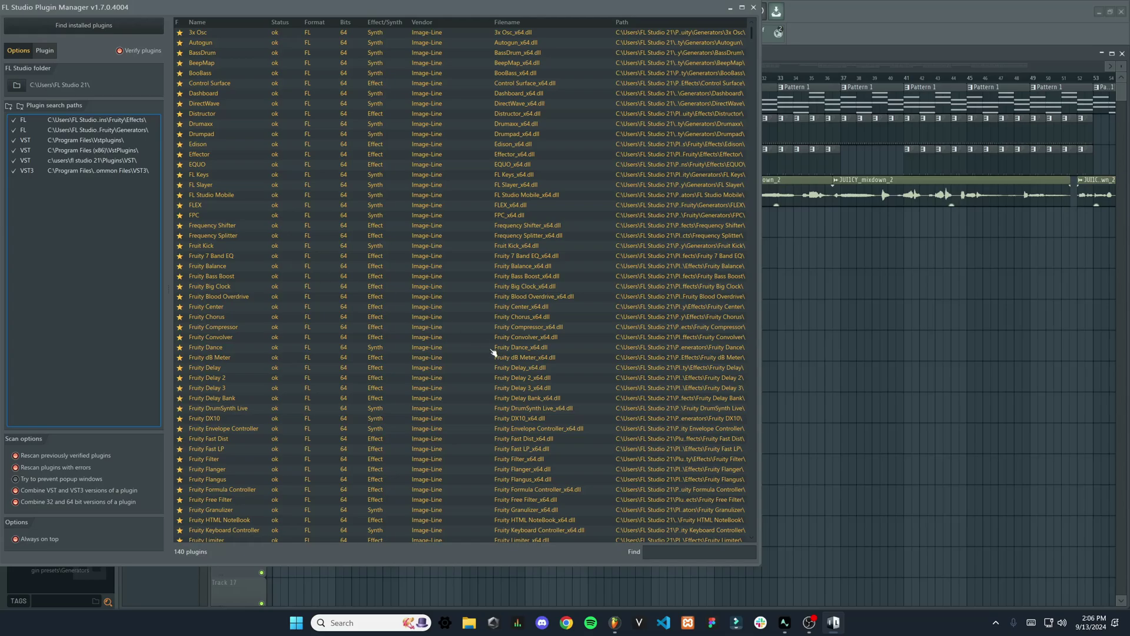
pyautogui.scroll(-18, 441, 413)
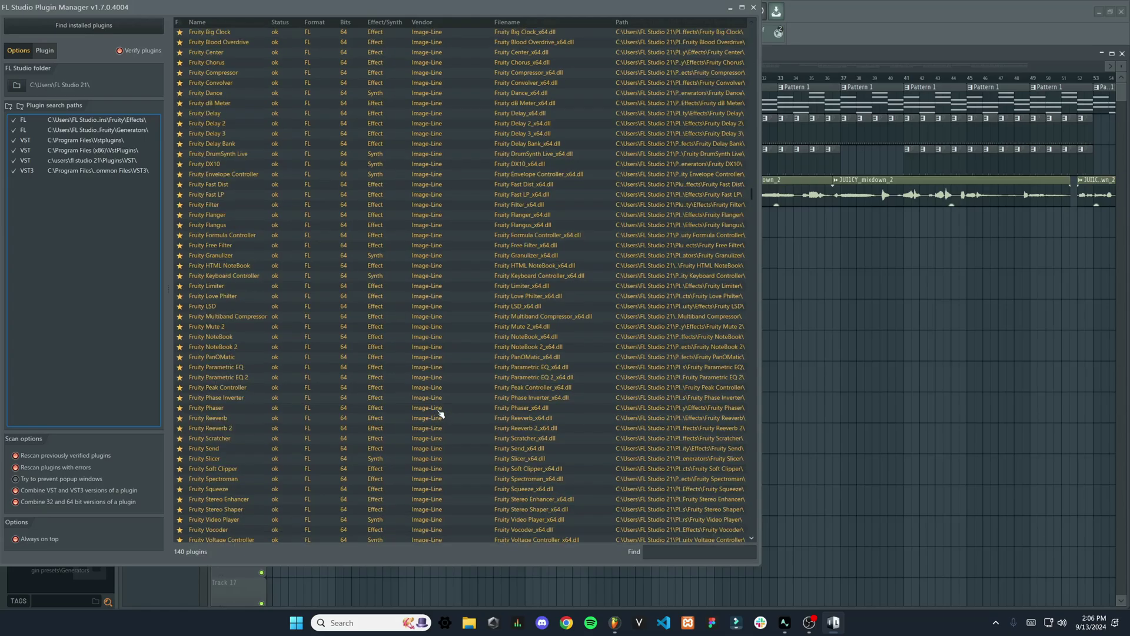
pyautogui.scroll(-11, 441, 414)
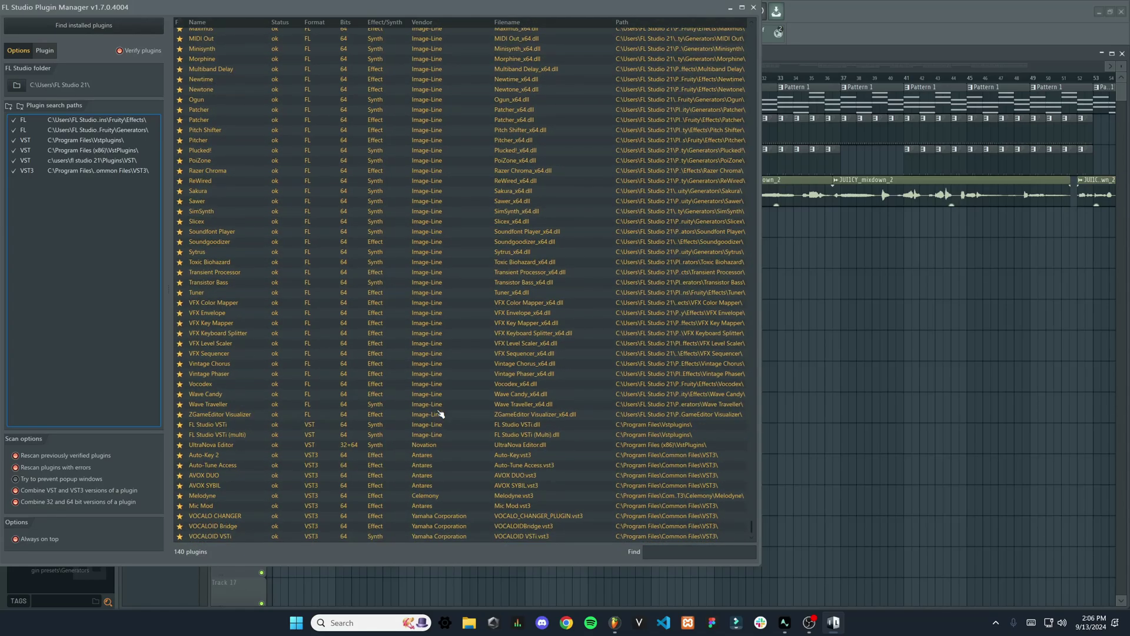
pyautogui.moveTo(761, 564); pyautogui.dragTo(1011, 602)
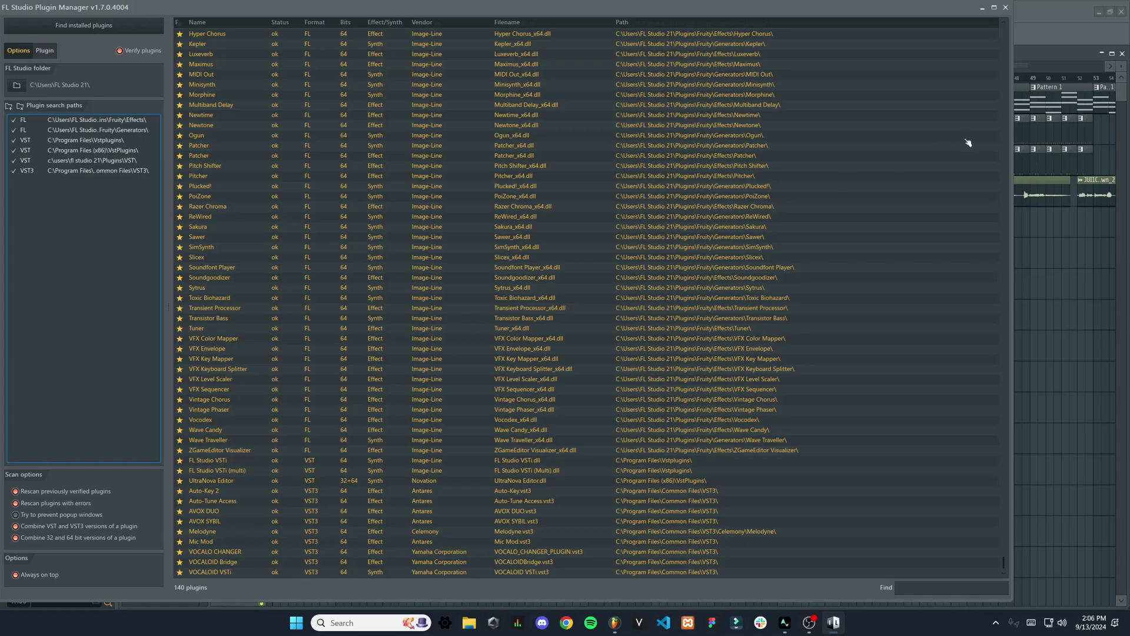
pyautogui.click(1006, 7)
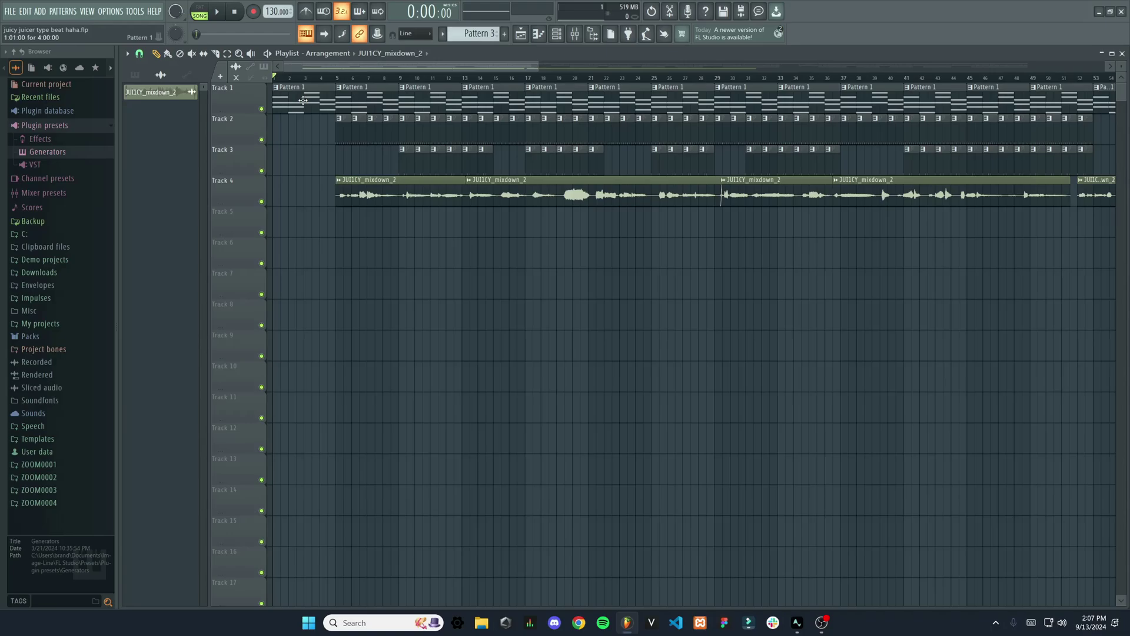
# - Open the Mixer, select the eFlute insert, and list plugins for its first effect slot
pyautogui.click(575, 36)
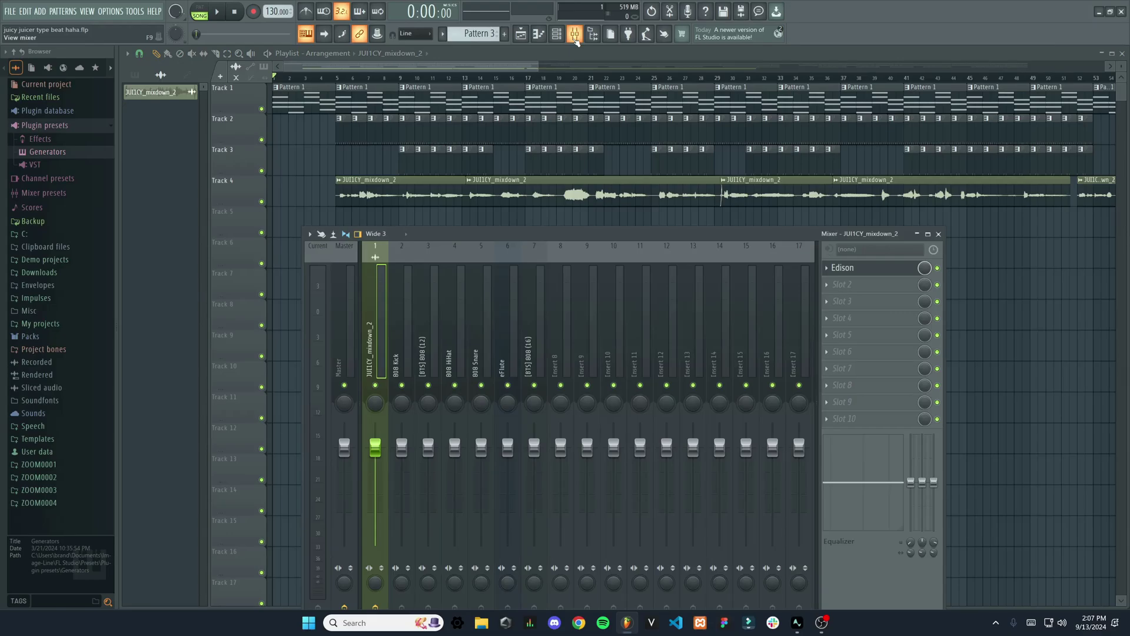
pyautogui.click(505, 328)
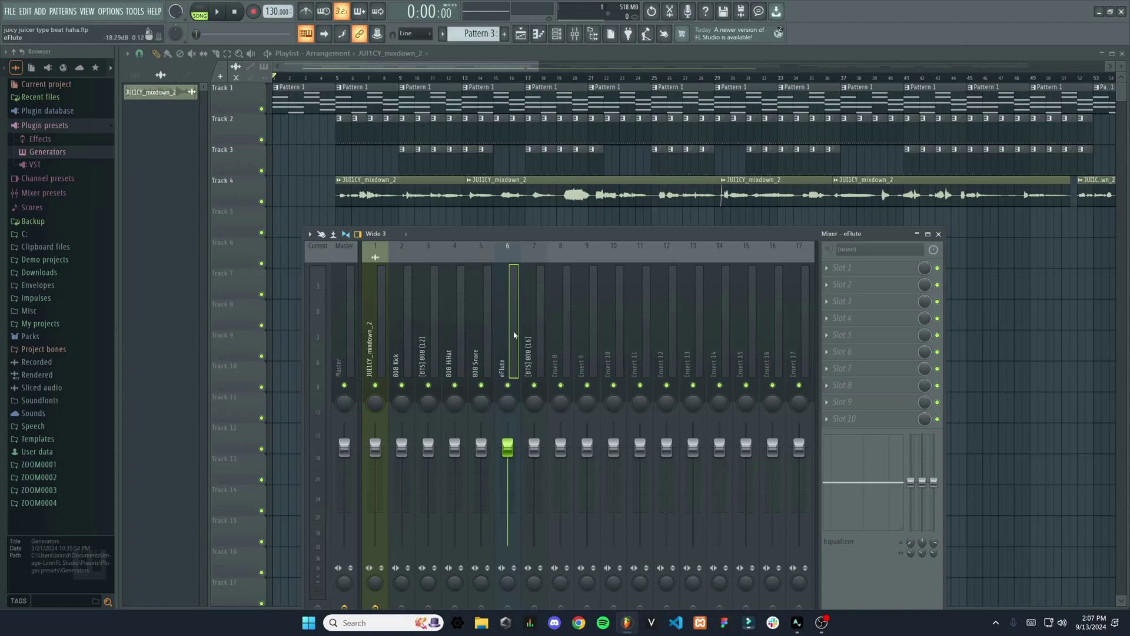
pyautogui.click(866, 268)
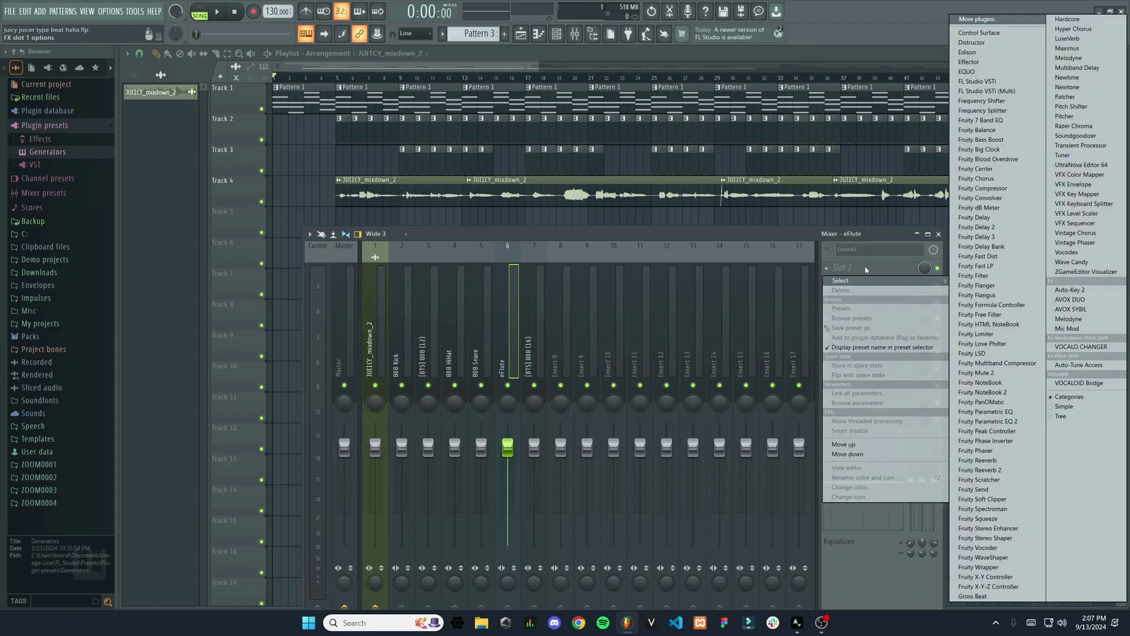
# - Load Auto-Key 2 on eFlute slot 1 and play the song until it detects C Minor
pyautogui.click(1098, 294)
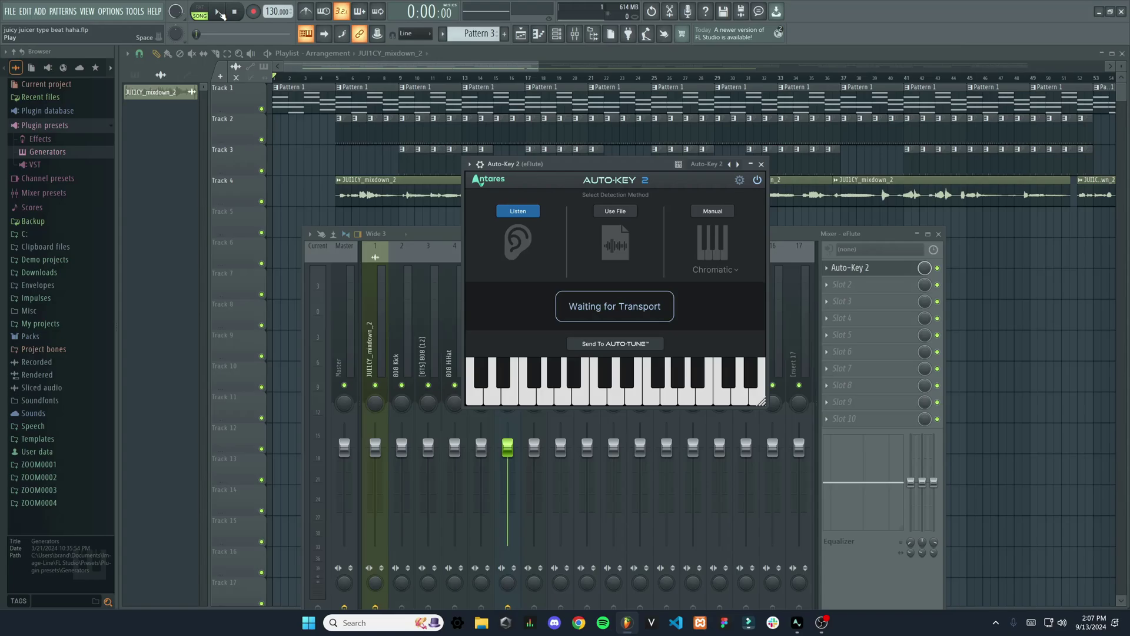
pyautogui.click(219, 12)
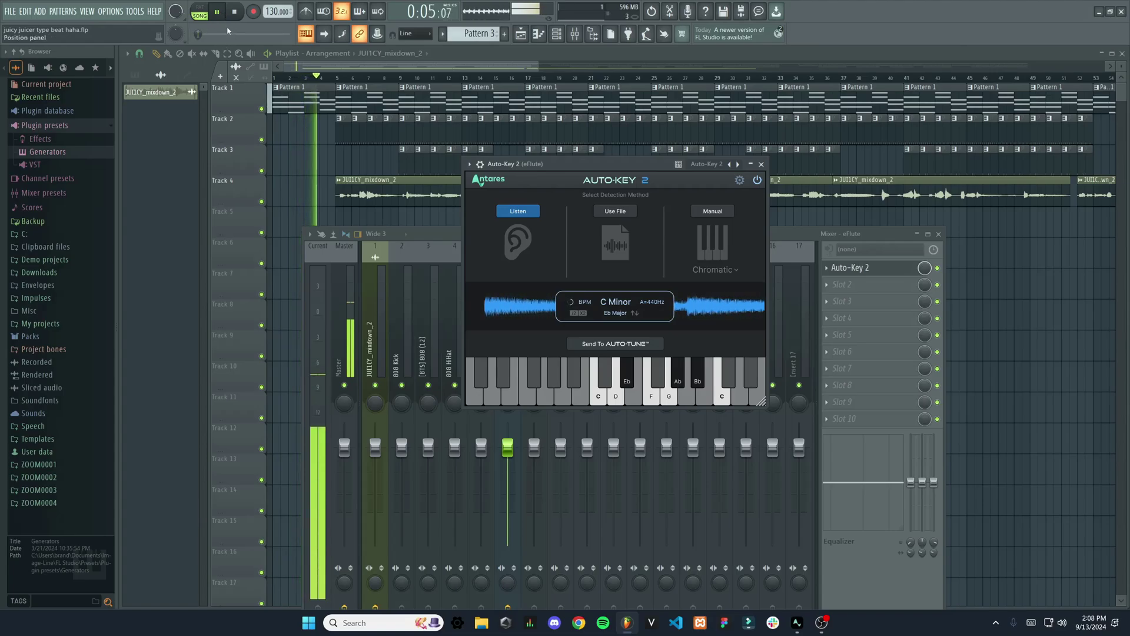
pyautogui.click(218, 13)
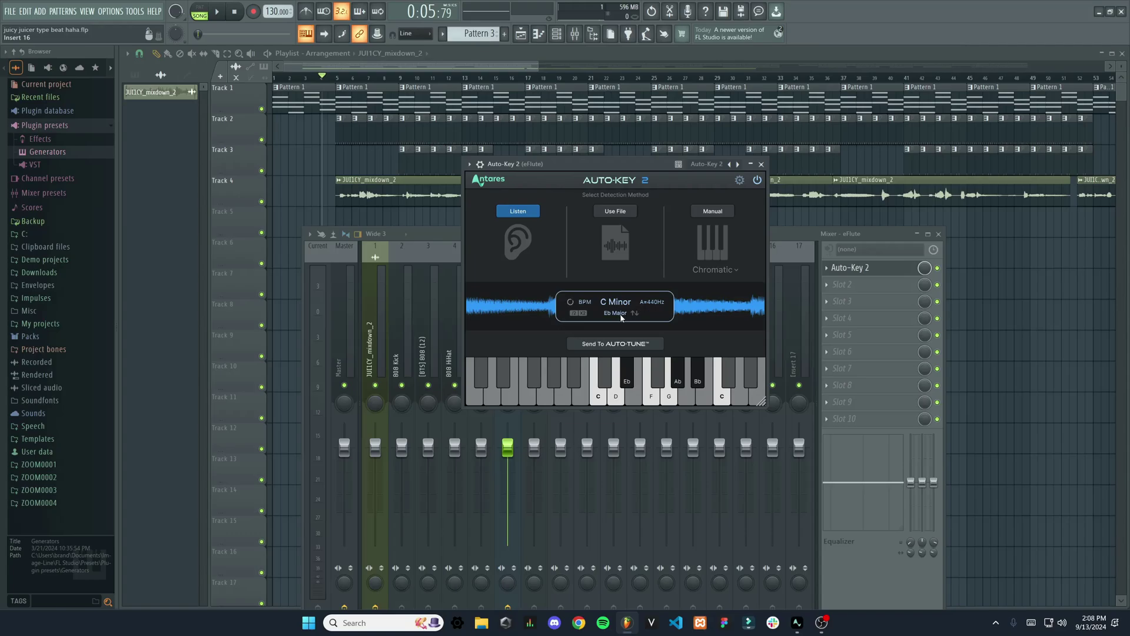
pyautogui.moveTo(621, 319)
# - Load Auto-Tune Access into slot 2 of the JUI1CY_mixdown_2 vocal insert and enlarge its window
pyautogui.click(483, 271)
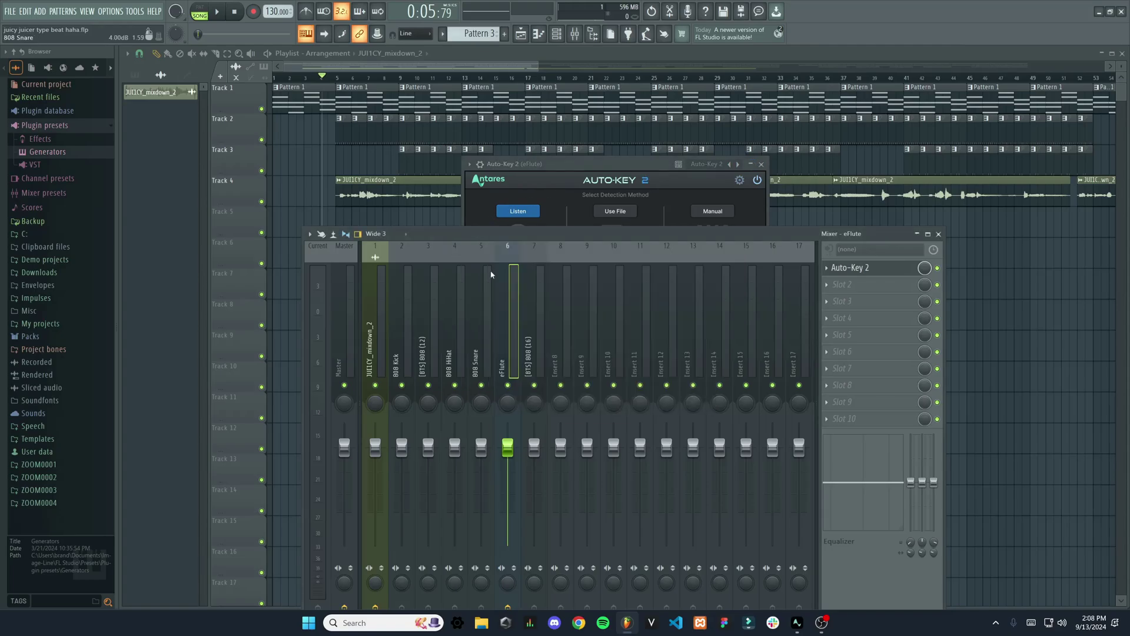
pyautogui.click(375, 348)
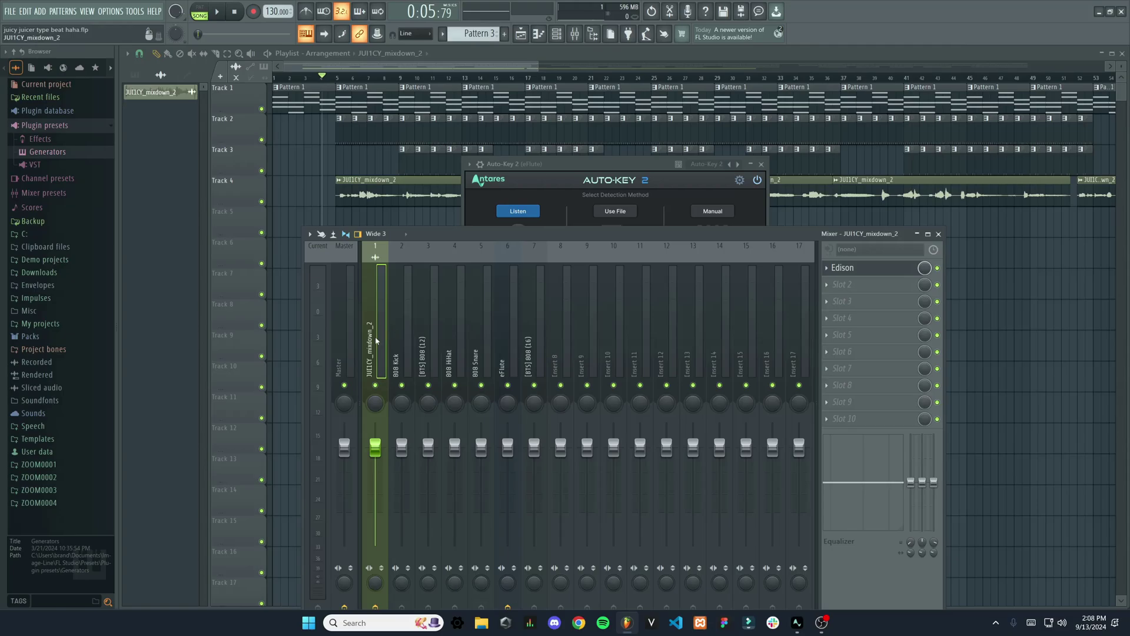
pyautogui.click(848, 288)
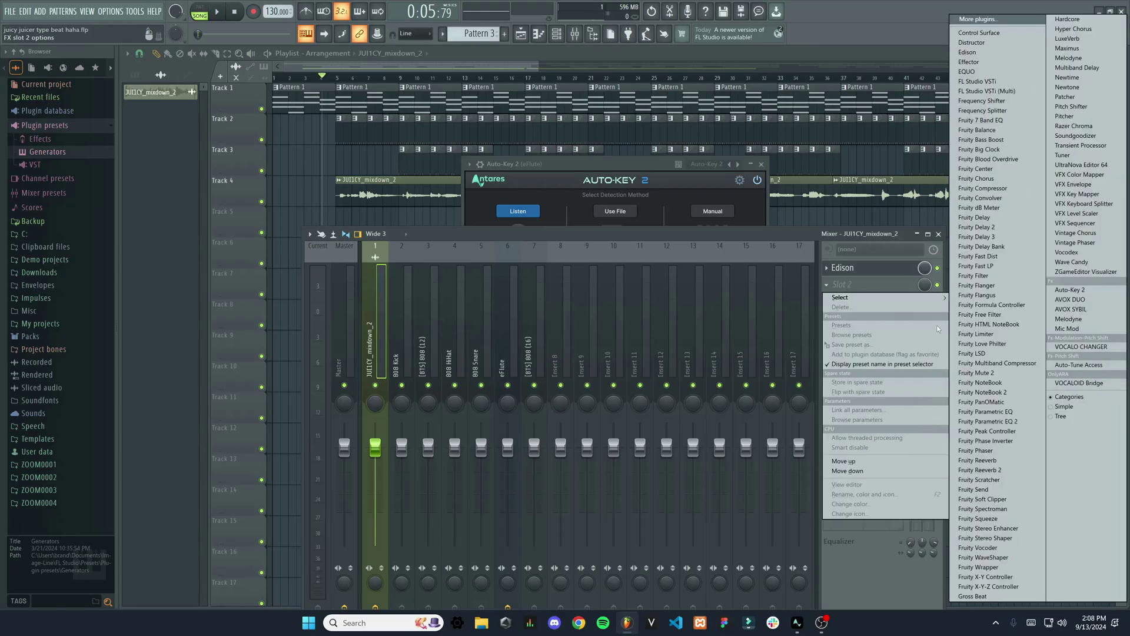
pyautogui.click(1118, 366)
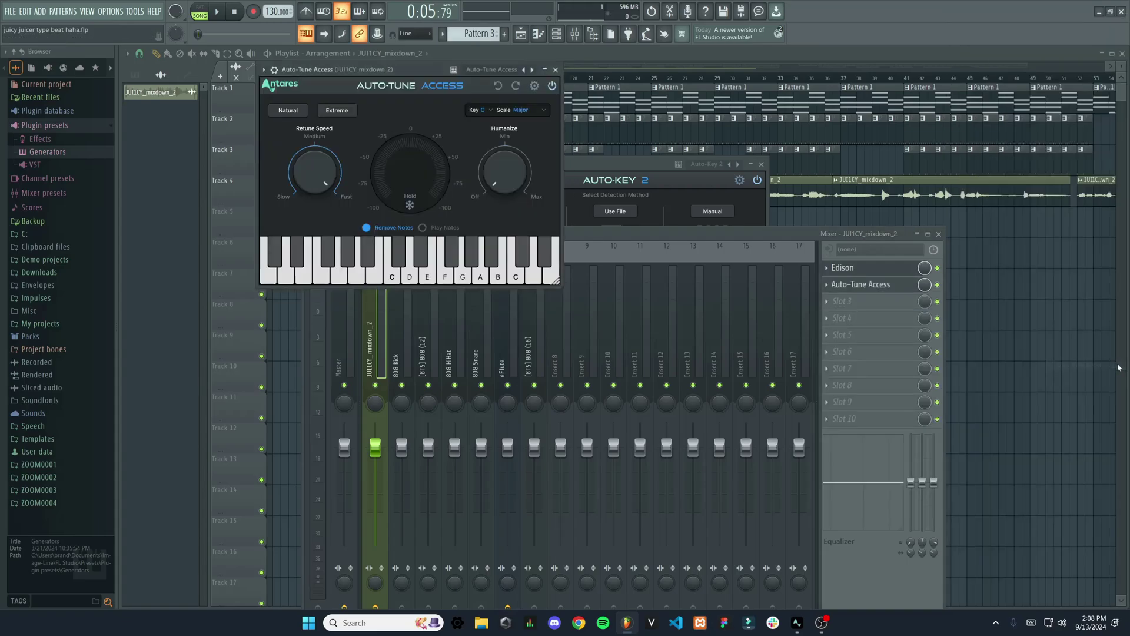
pyautogui.moveTo(558, 286); pyautogui.dragTo(958, 574)
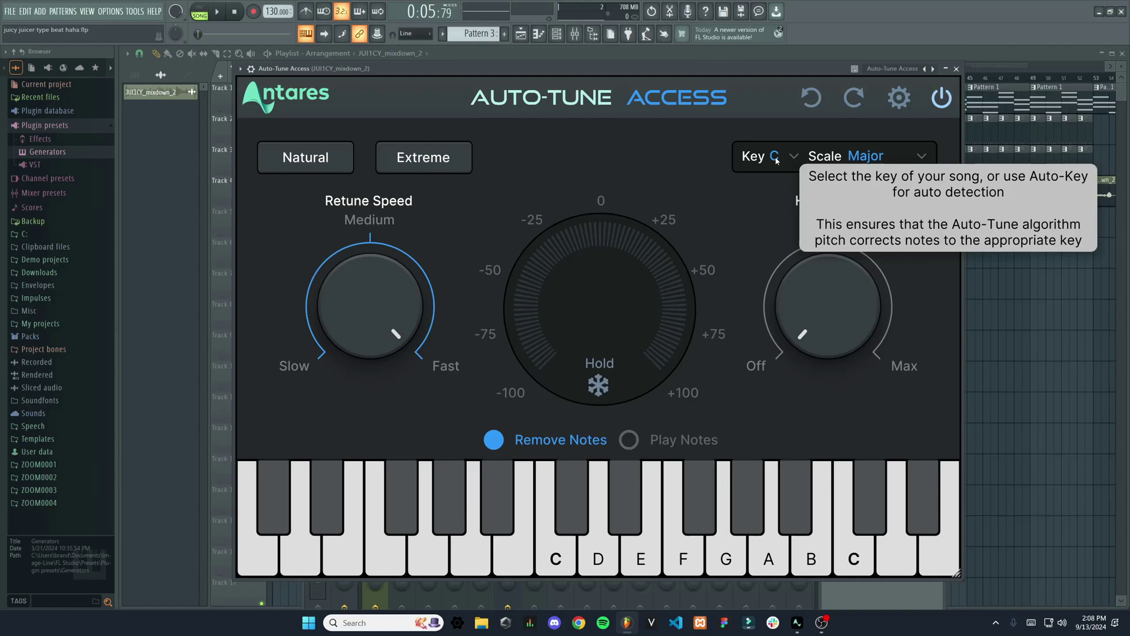
# - Change the Auto-Tune Access scale to Minor and switch its keyboard to Play Notes mode
pyautogui.click(874, 157)
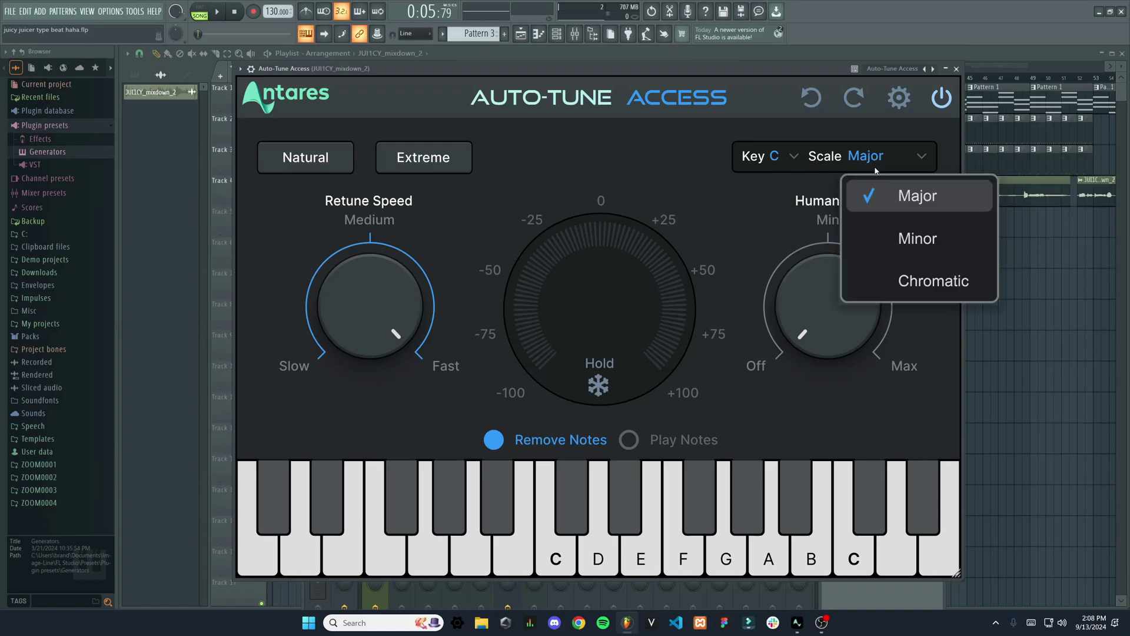
pyautogui.click(919, 236)
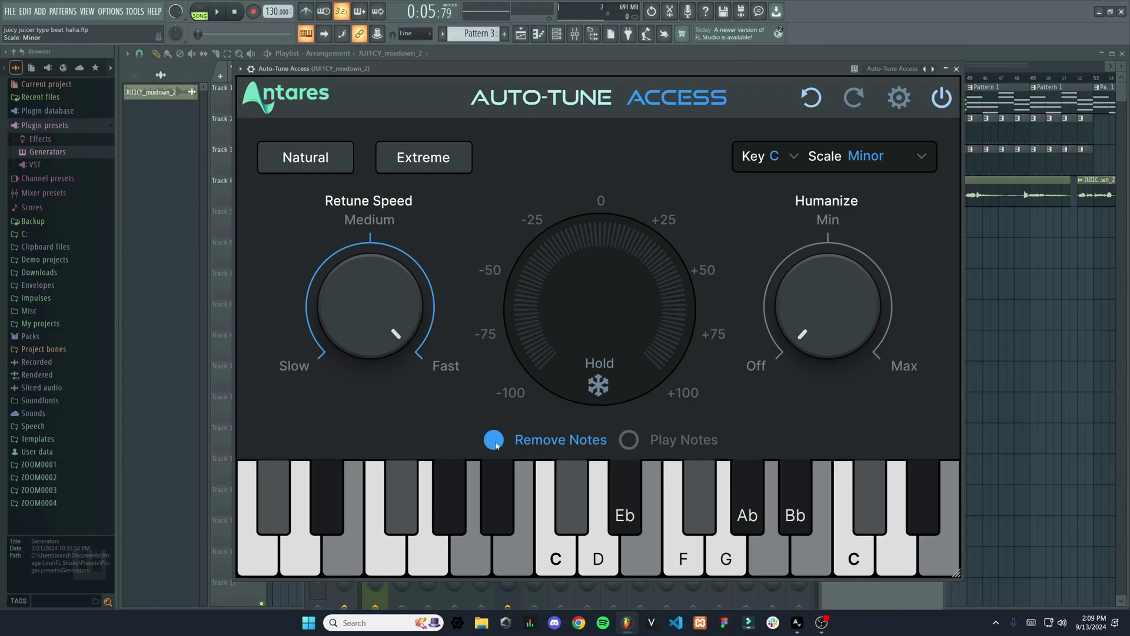
pyautogui.click(628, 441)
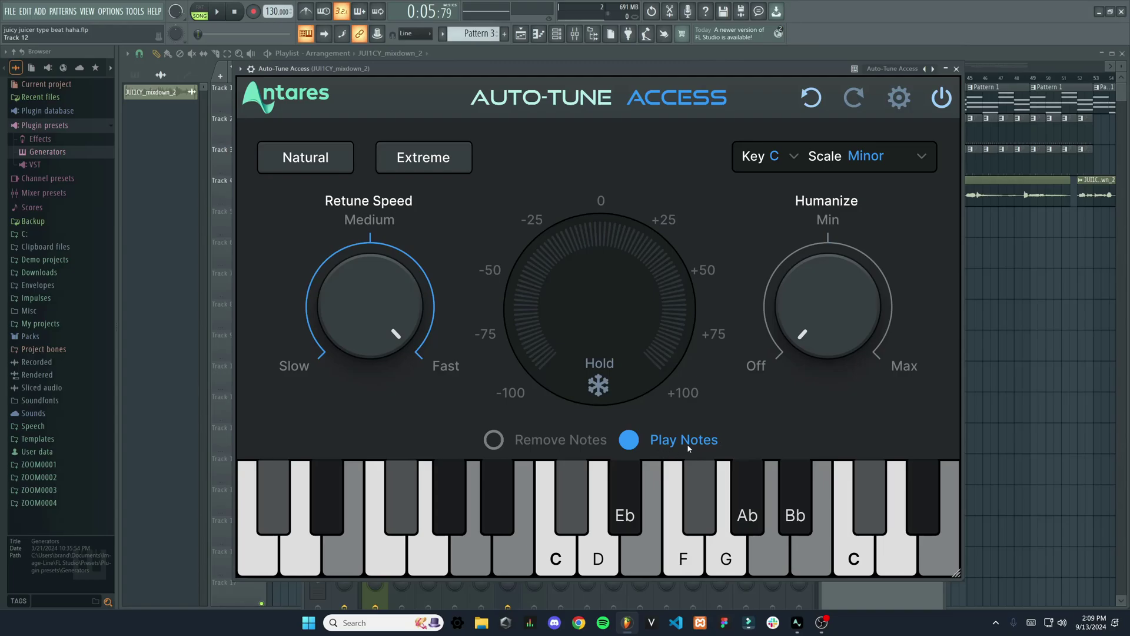
pyautogui.click(536, 441)
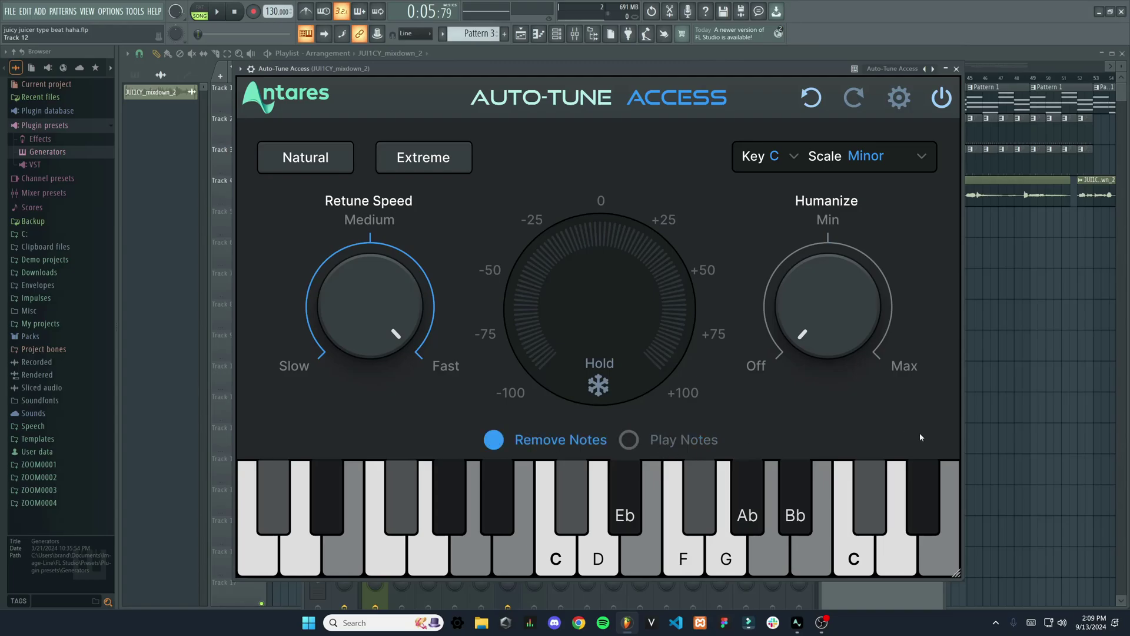
pyautogui.click(687, 442)
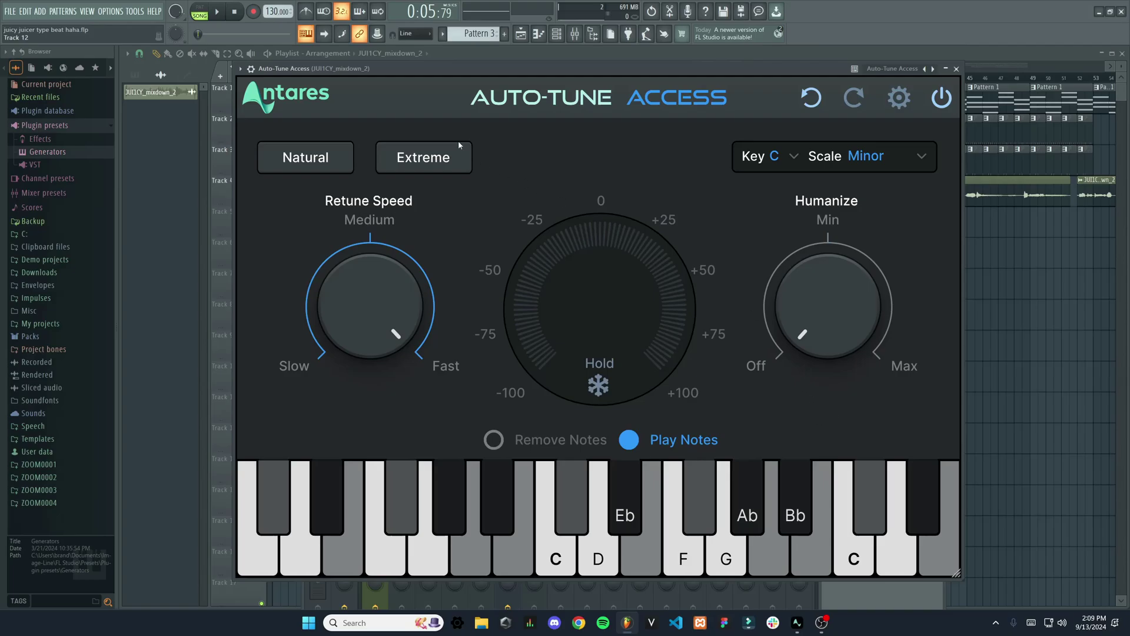
# - Play the project to preview the tuned vocal, then stop playback
pyautogui.click(219, 12)
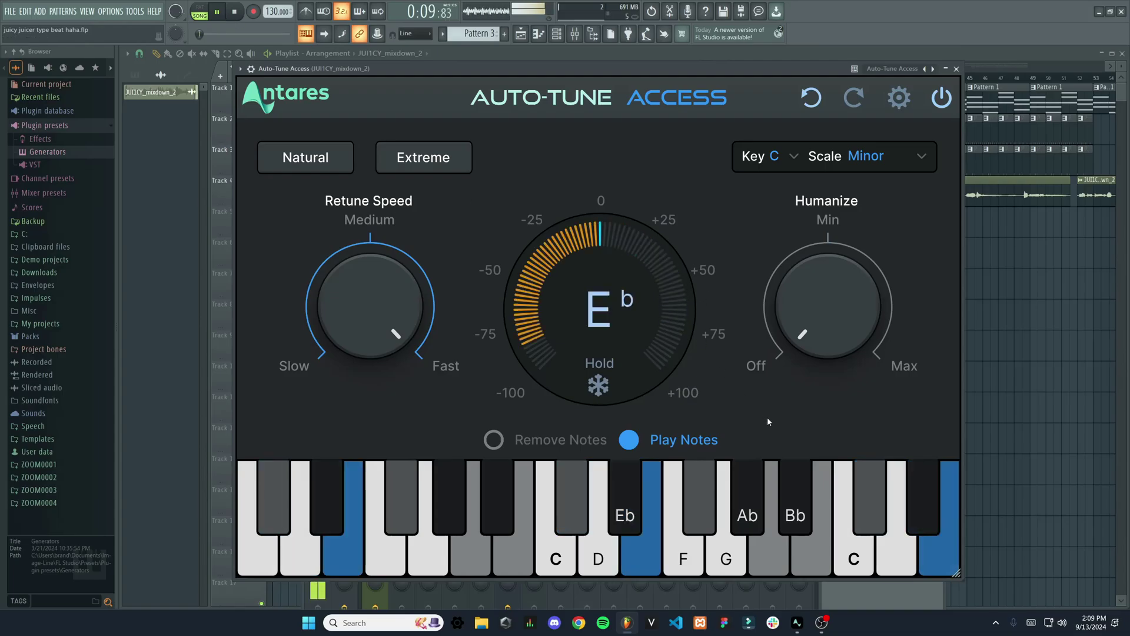
pyautogui.moveTo(611, 308)
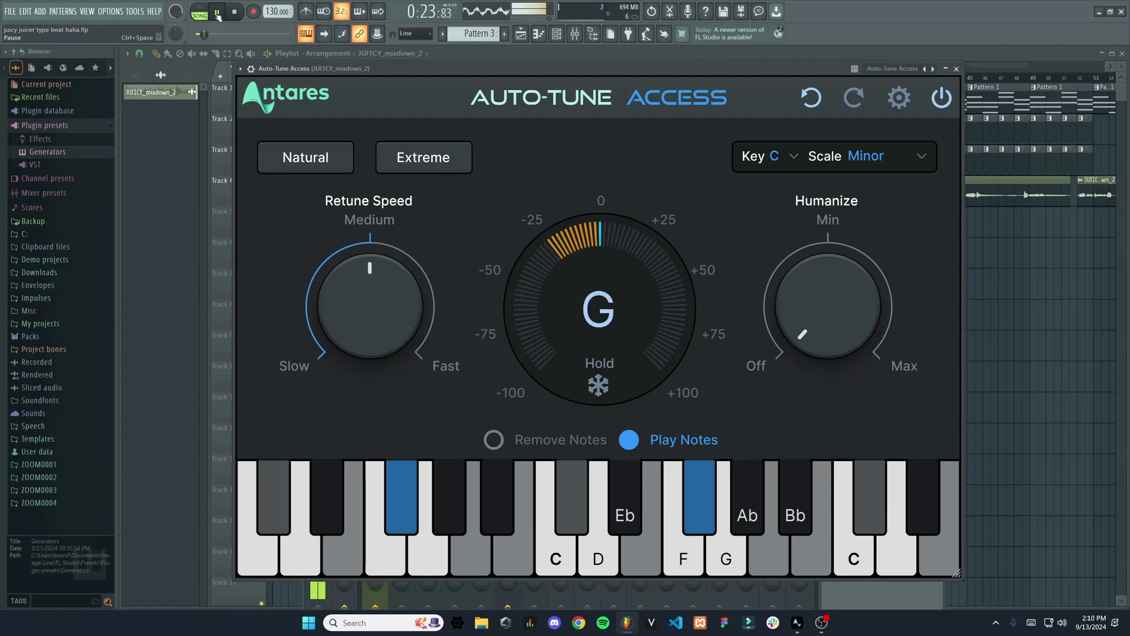
pyautogui.press('space')
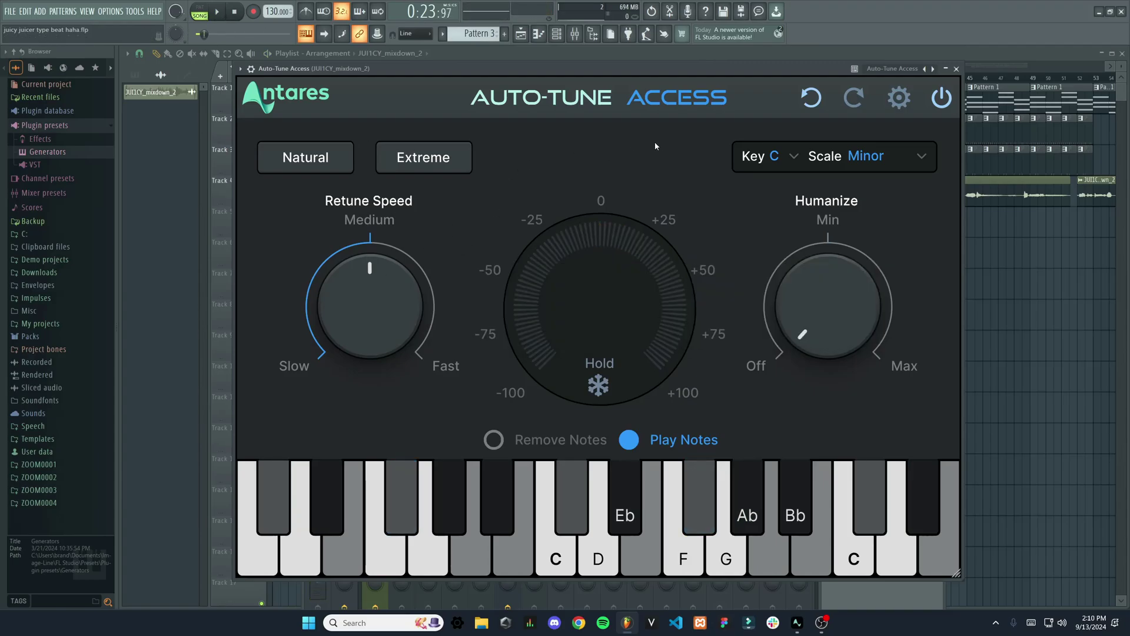
# - Try Retune Speed at Fast and Slow, leave it at Medium, and raise Humanize to Max
pyautogui.moveTo(387, 337); pyautogui.dragTo(421, 337)
pyautogui.doubleClick(369, 271)
pyautogui.click(335, 339)
pyautogui.doubleClick(369, 254)
pyautogui.moveTo(832, 254)
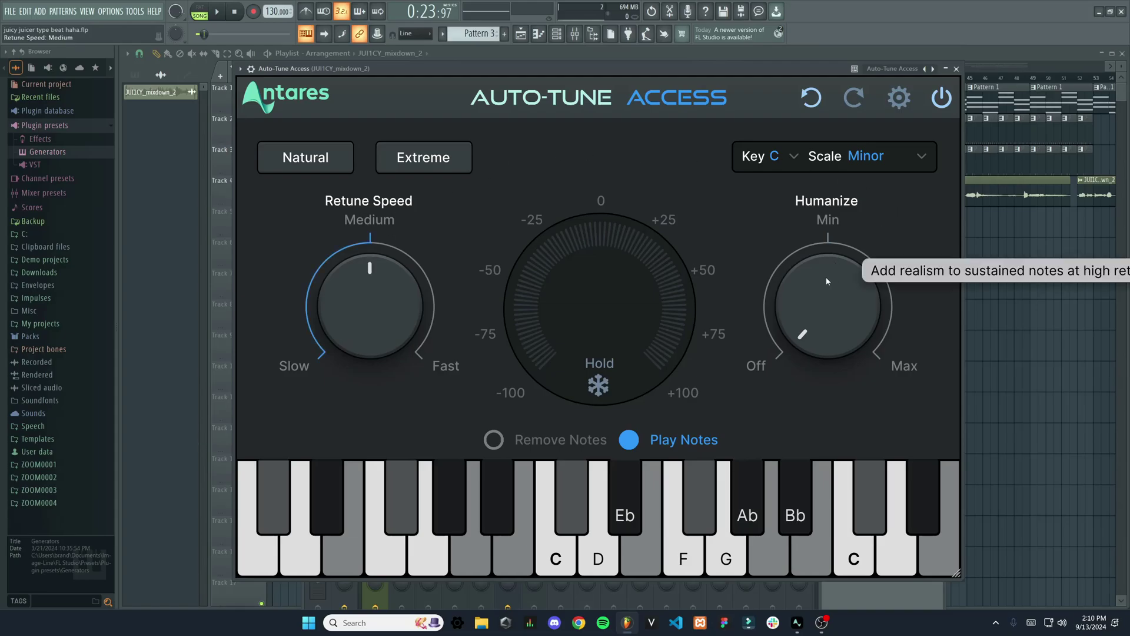
pyautogui.doubleClick(827, 281)
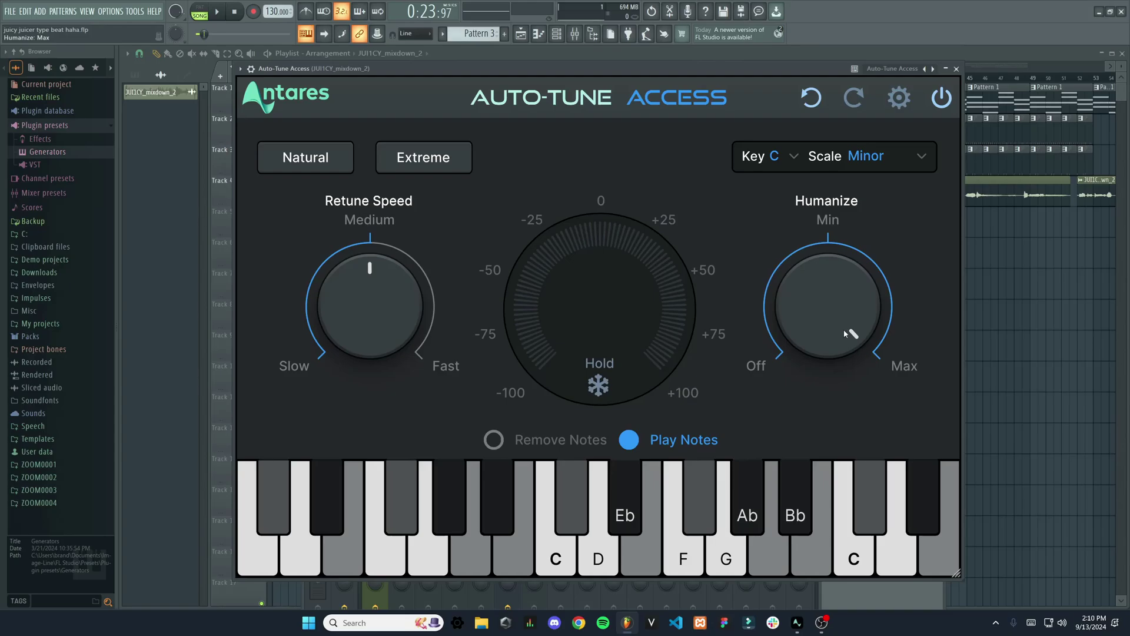
# - Audition the vocal while comparing different Humanize settings
pyautogui.click(218, 13)
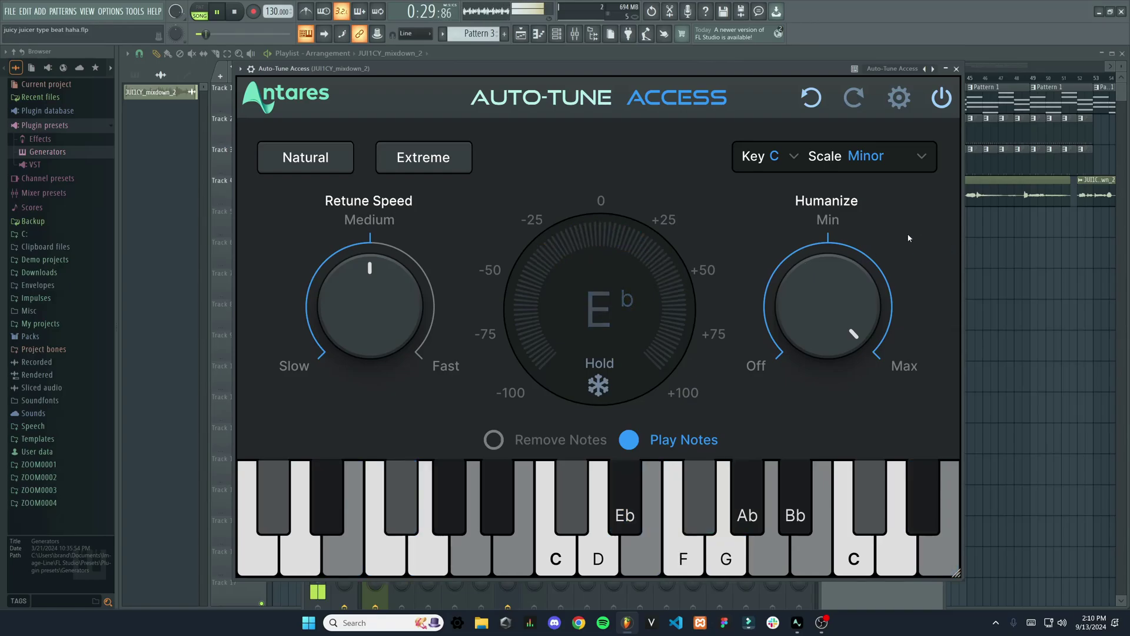
pyautogui.press('space')
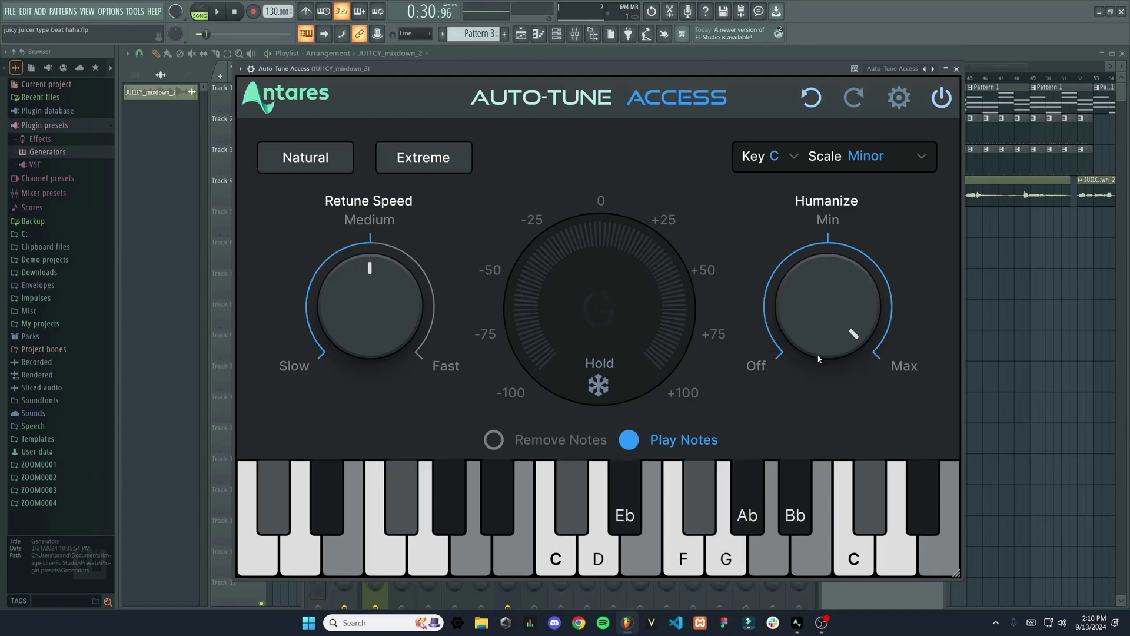
pyautogui.click(803, 343)
pyautogui.click(220, 19)
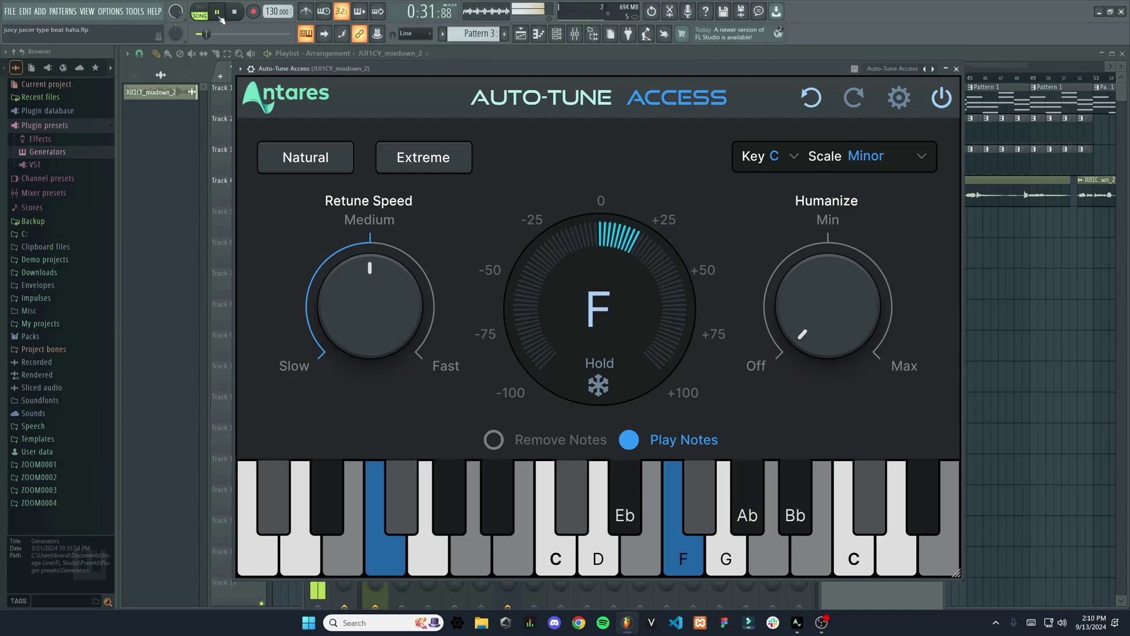
pyautogui.click(220, 18)
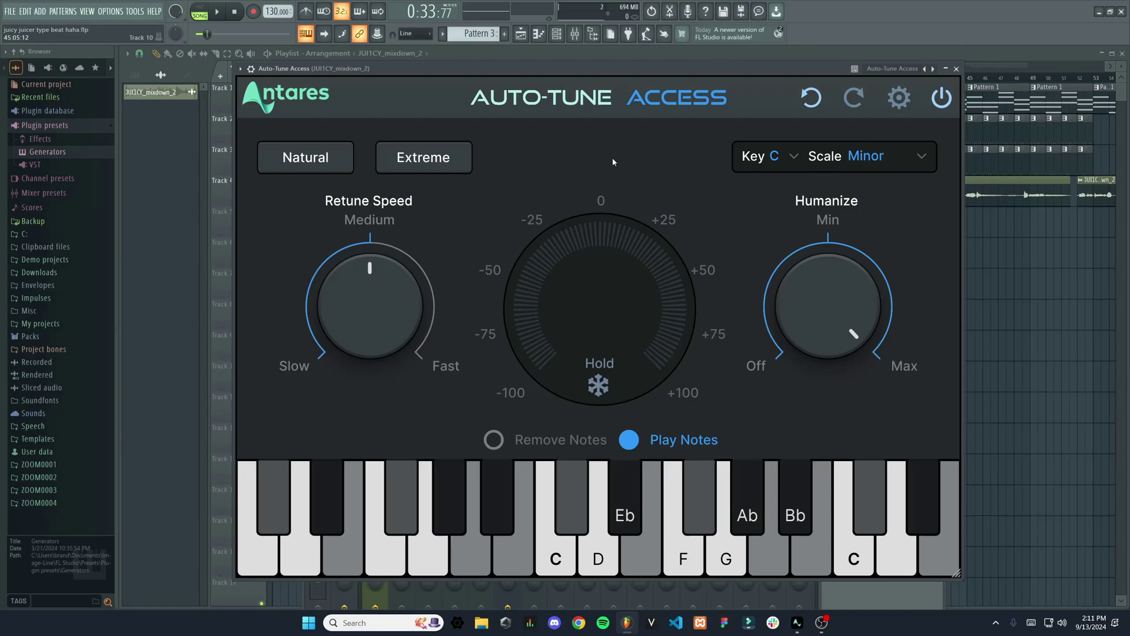
# - Play the vocal again comparing Retune Speed at Fast and Medium, then stop
pyautogui.press('space')
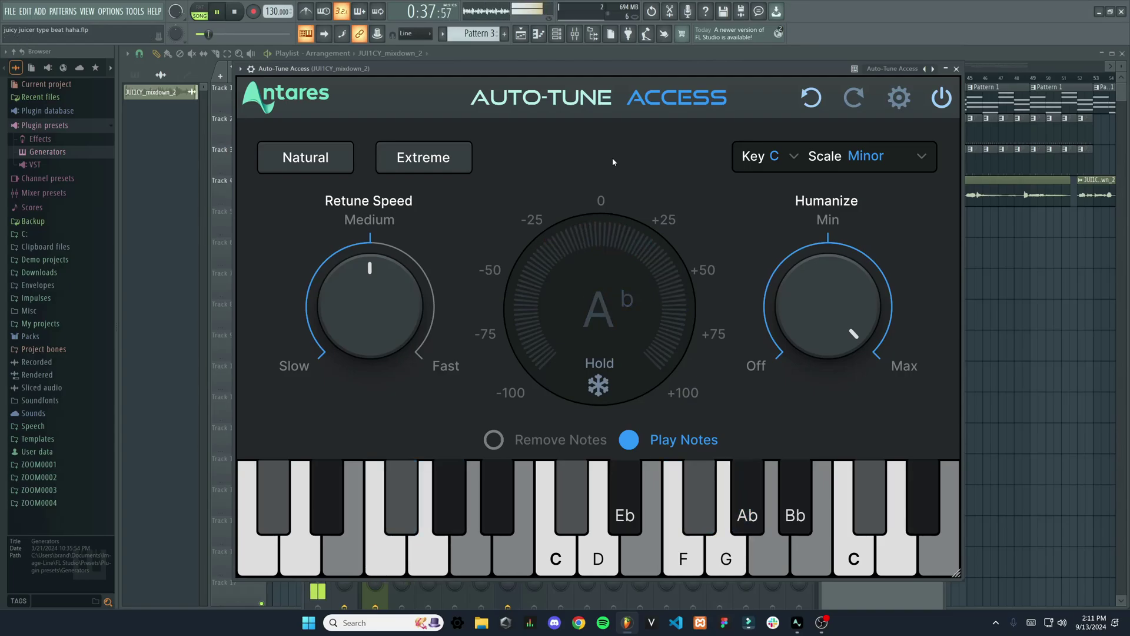
pyautogui.click(394, 336)
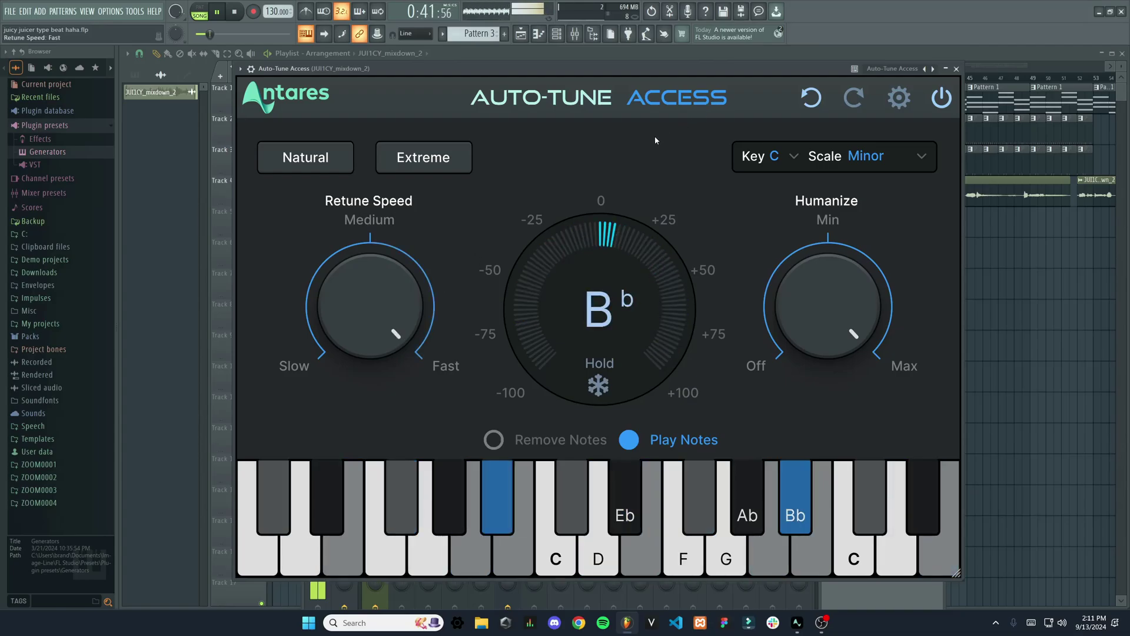
pyautogui.click(370, 269)
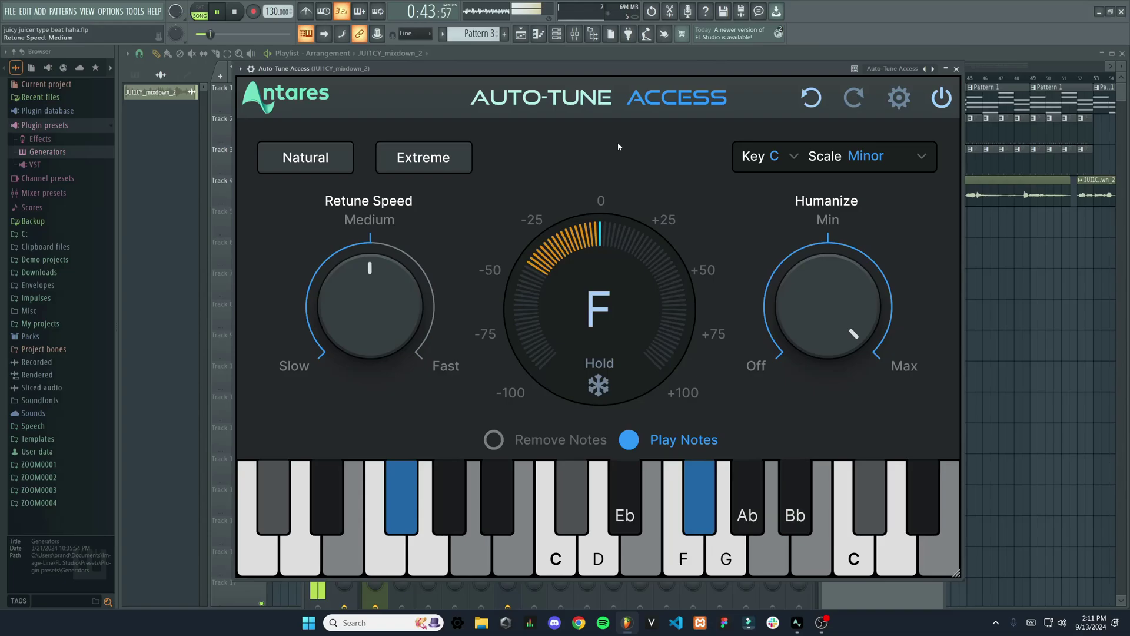
pyautogui.press('space')
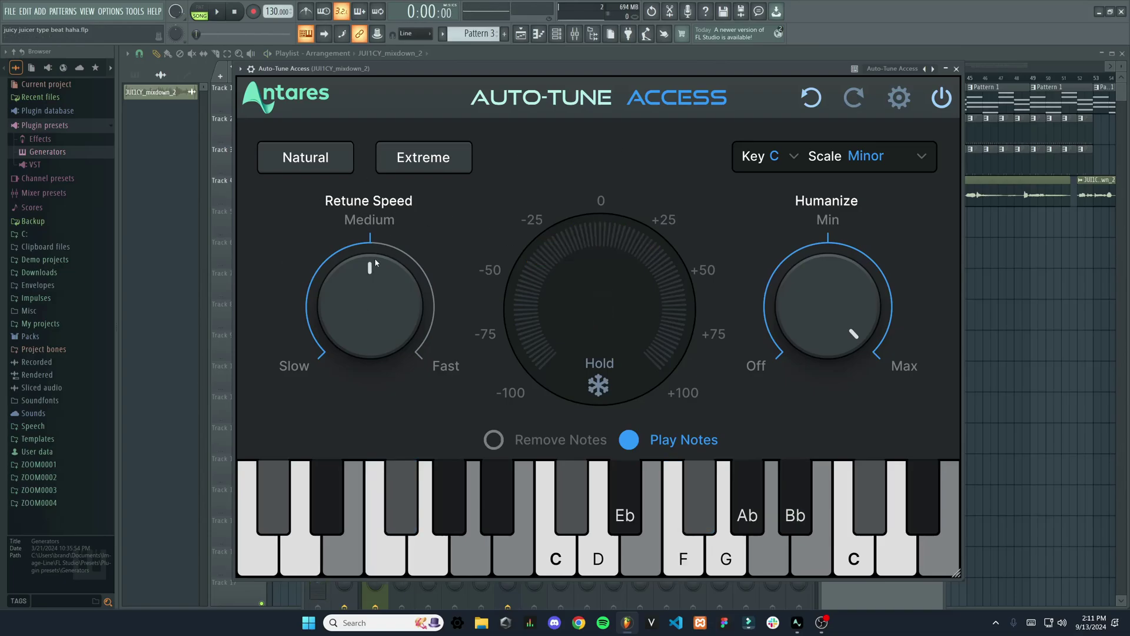
# - Sweep Retune Speed between Slow, Medium and Fast, ending at Fast
pyautogui.click(409, 333)
pyautogui.moveTo(405, 306); pyautogui.dragTo(288, 312)
pyautogui.moveTo(394, 332); pyautogui.dragTo(402, 337)
pyautogui.click(371, 264)
pyautogui.click(321, 341)
pyautogui.click(370, 254)
pyautogui.click(405, 335)
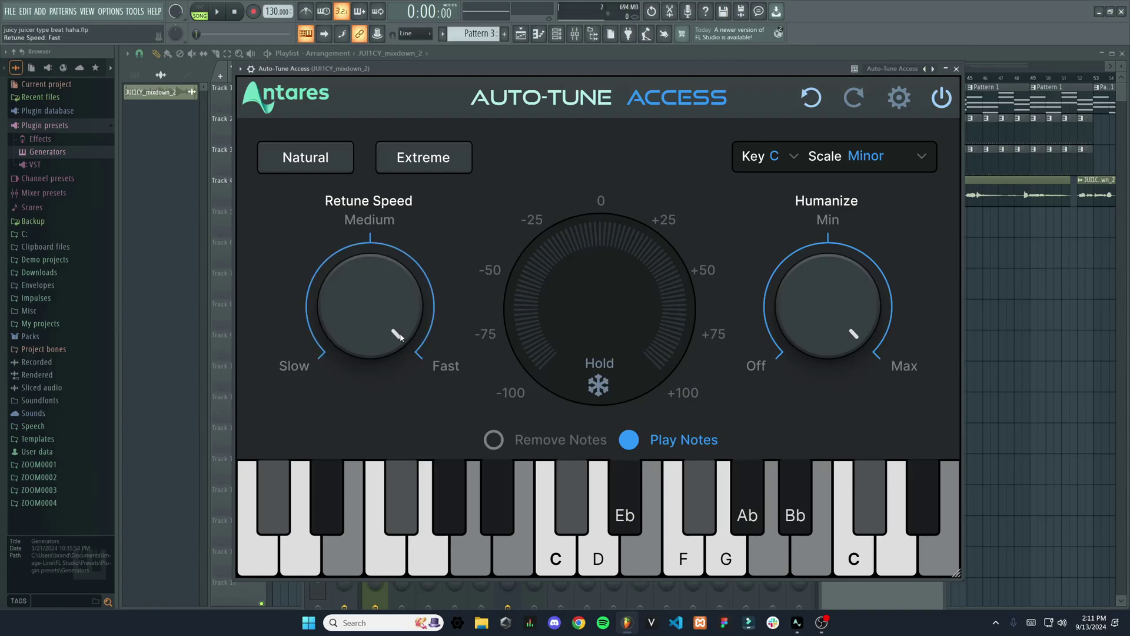